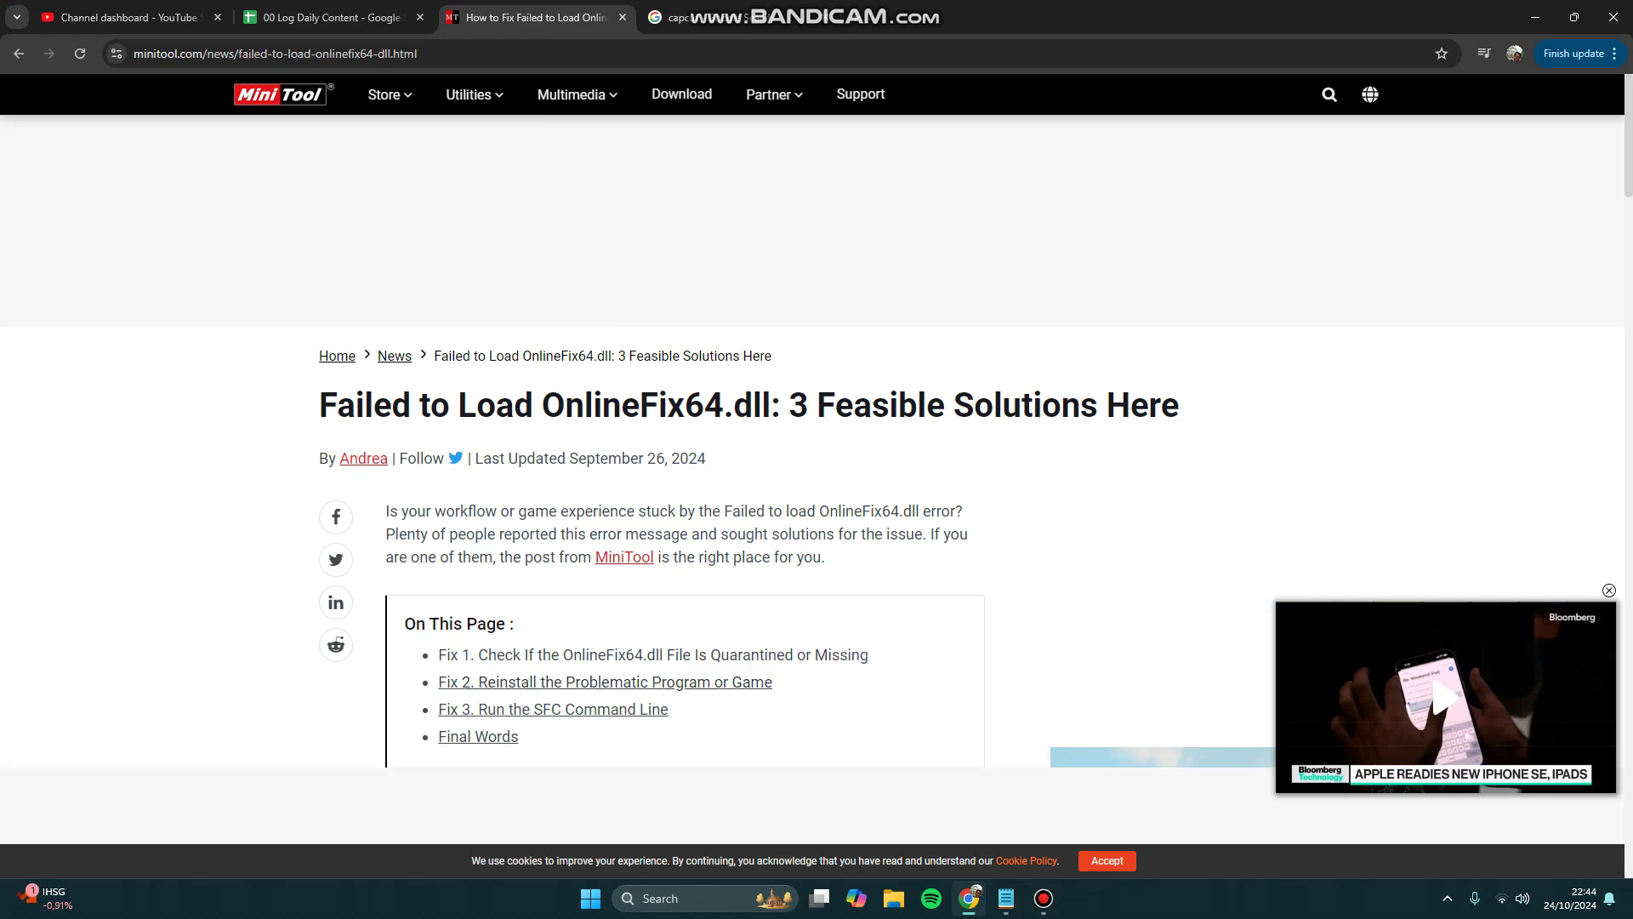
Jump to 'Fix 1. Check If the OnlineFix64.dll File Is Quarantined or Missing' and highlight, then deselect, 'Virus & threat protection' in Step 1.
click(654, 655)
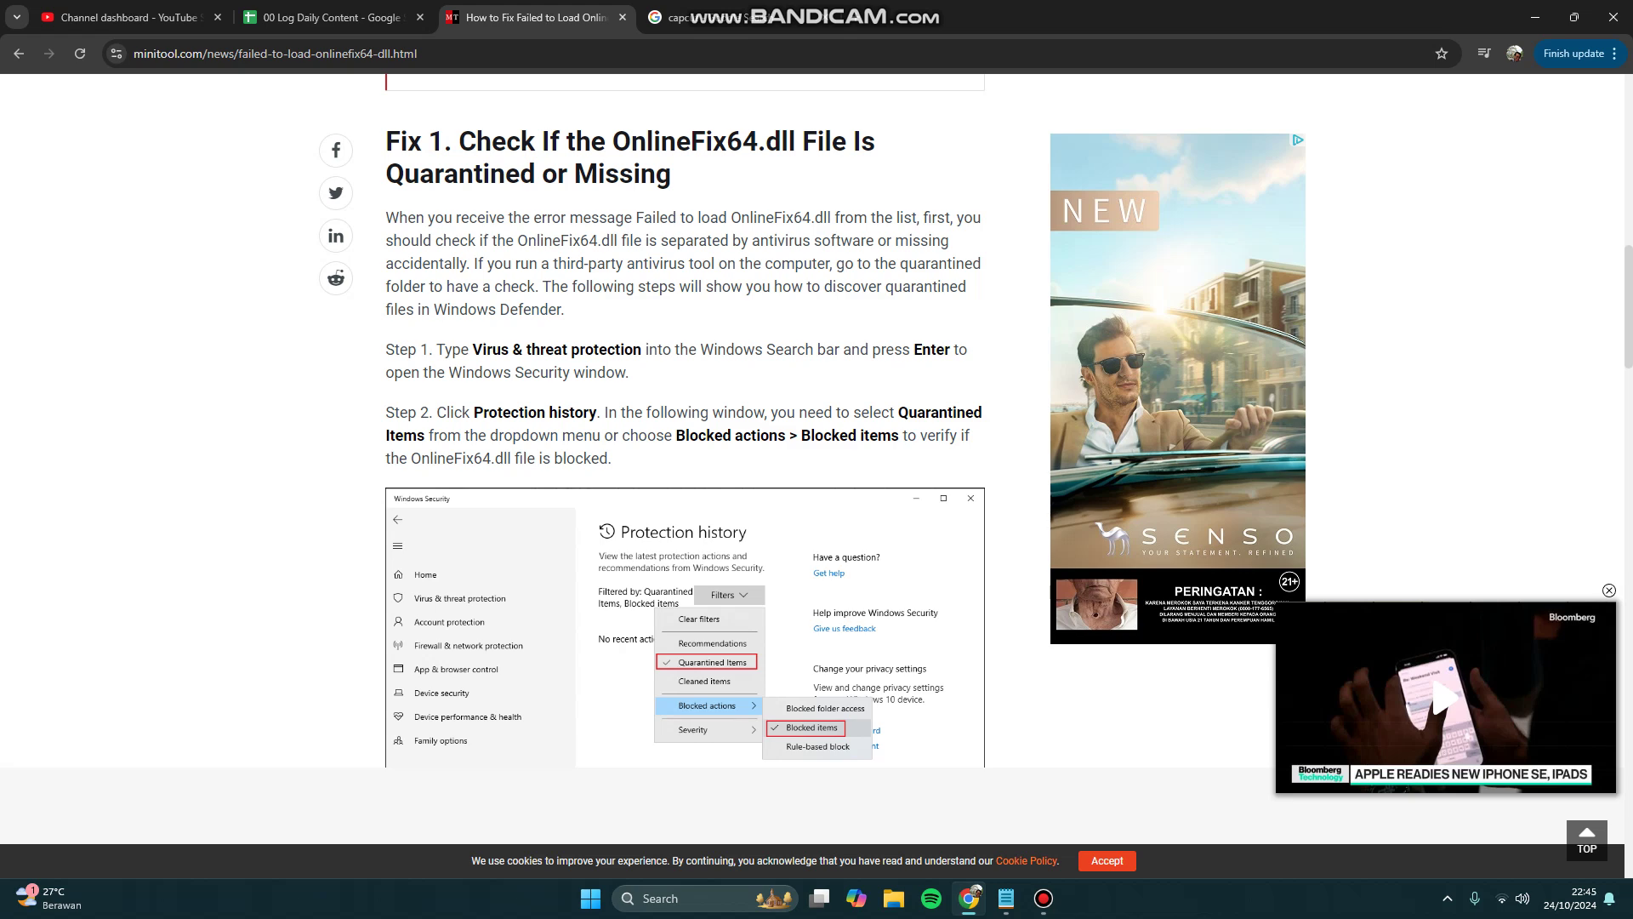
drag(483, 349, 658, 349)
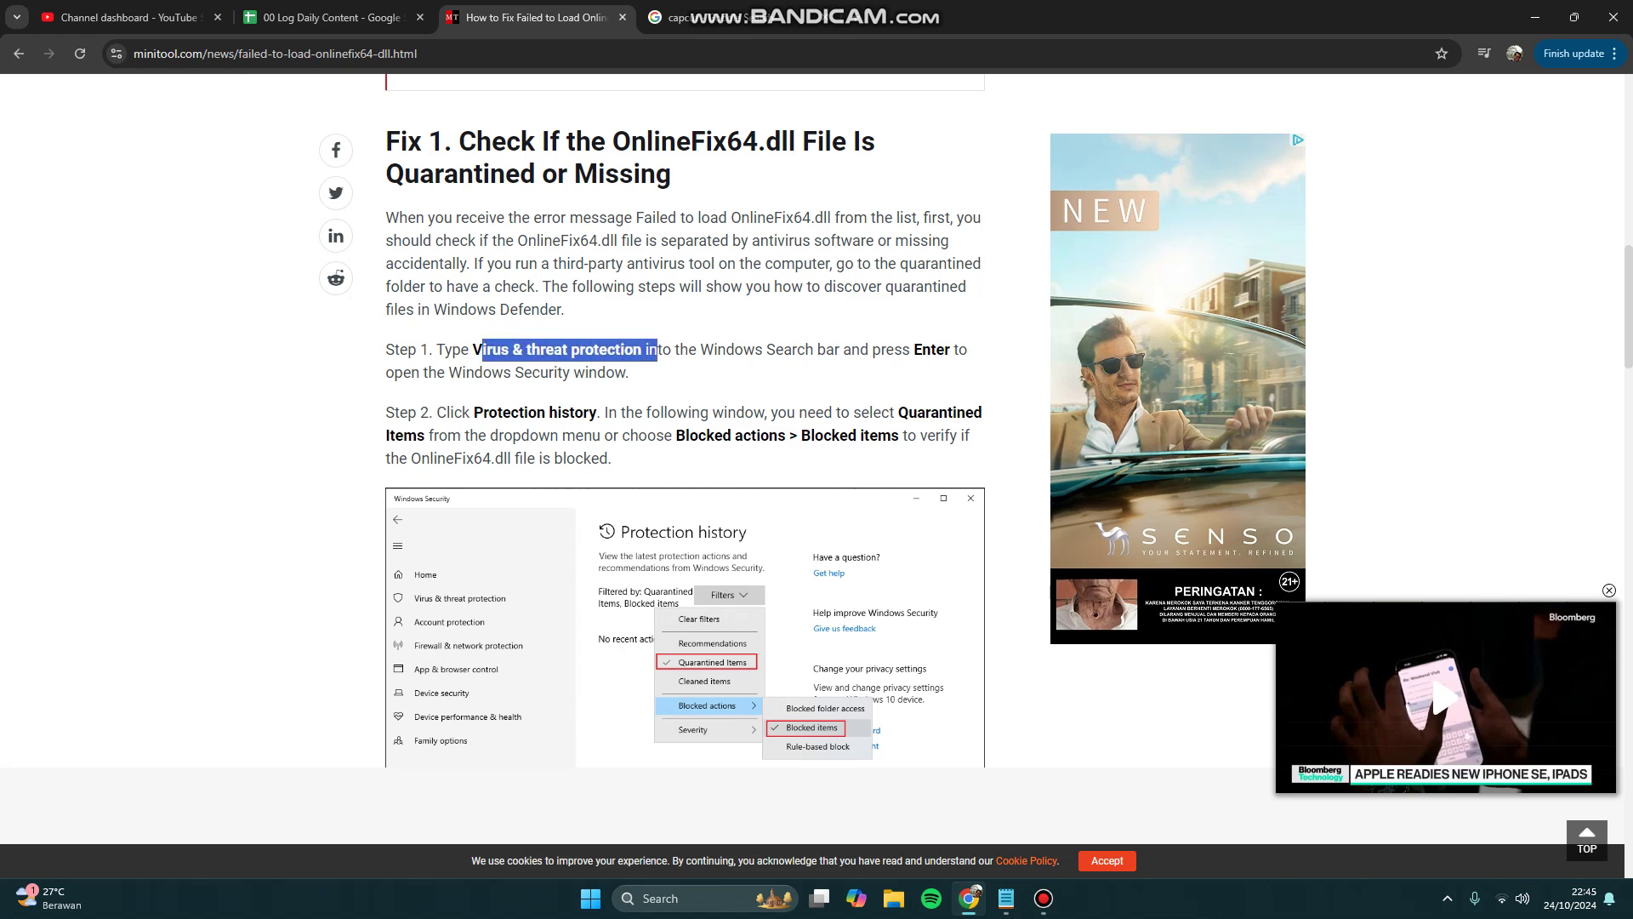
click(658, 348)
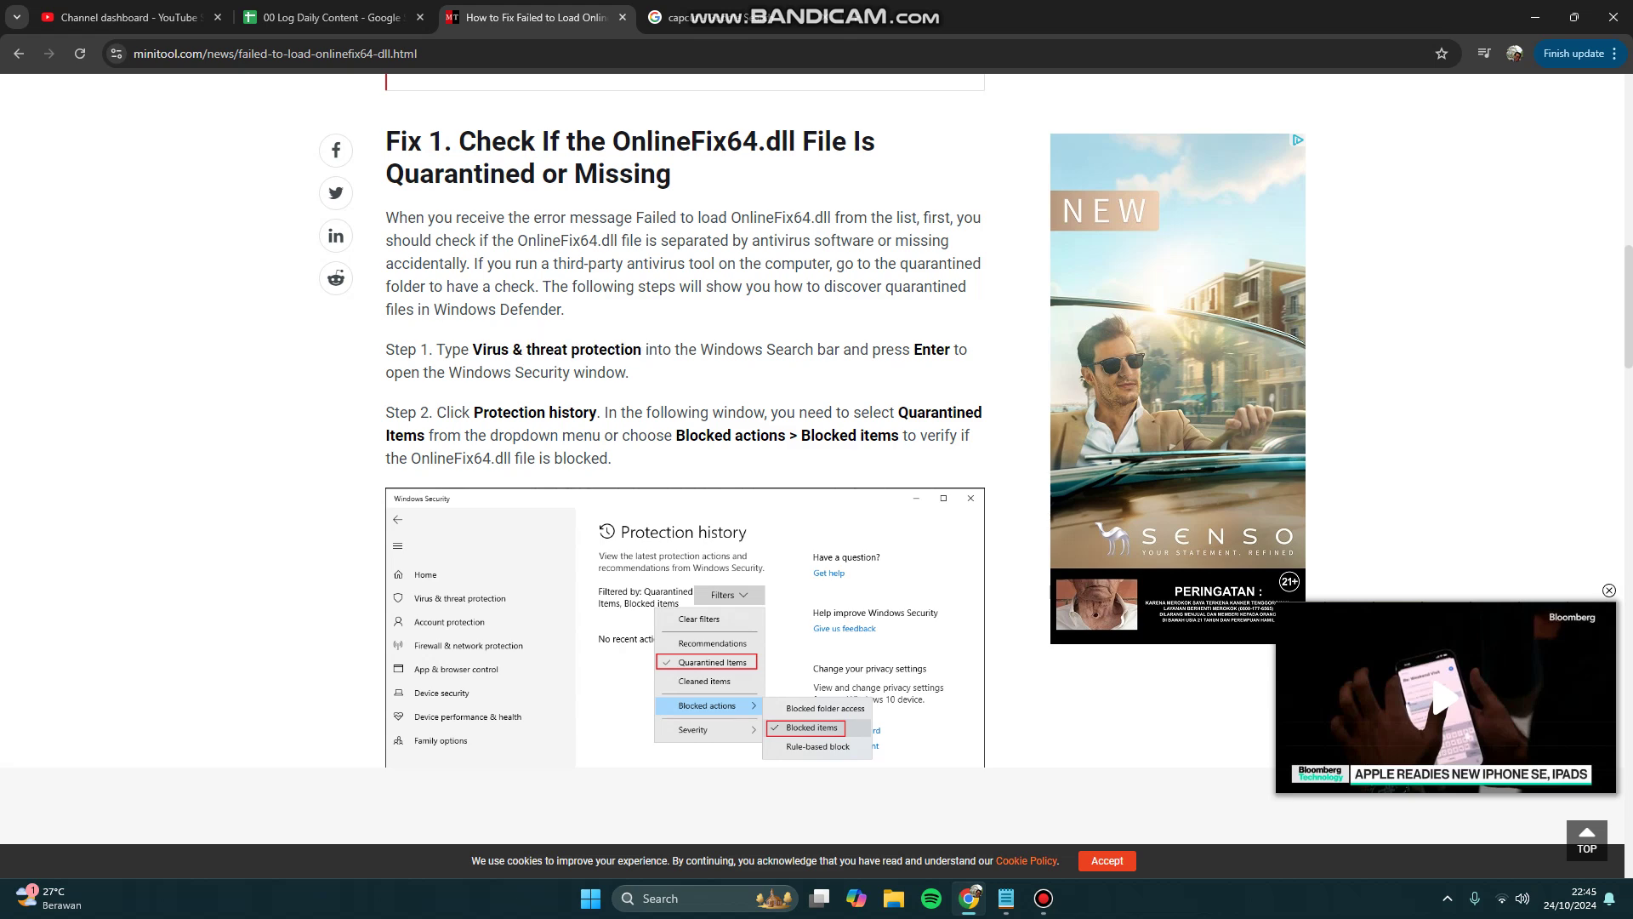
scroll(686, 421, down, 1)
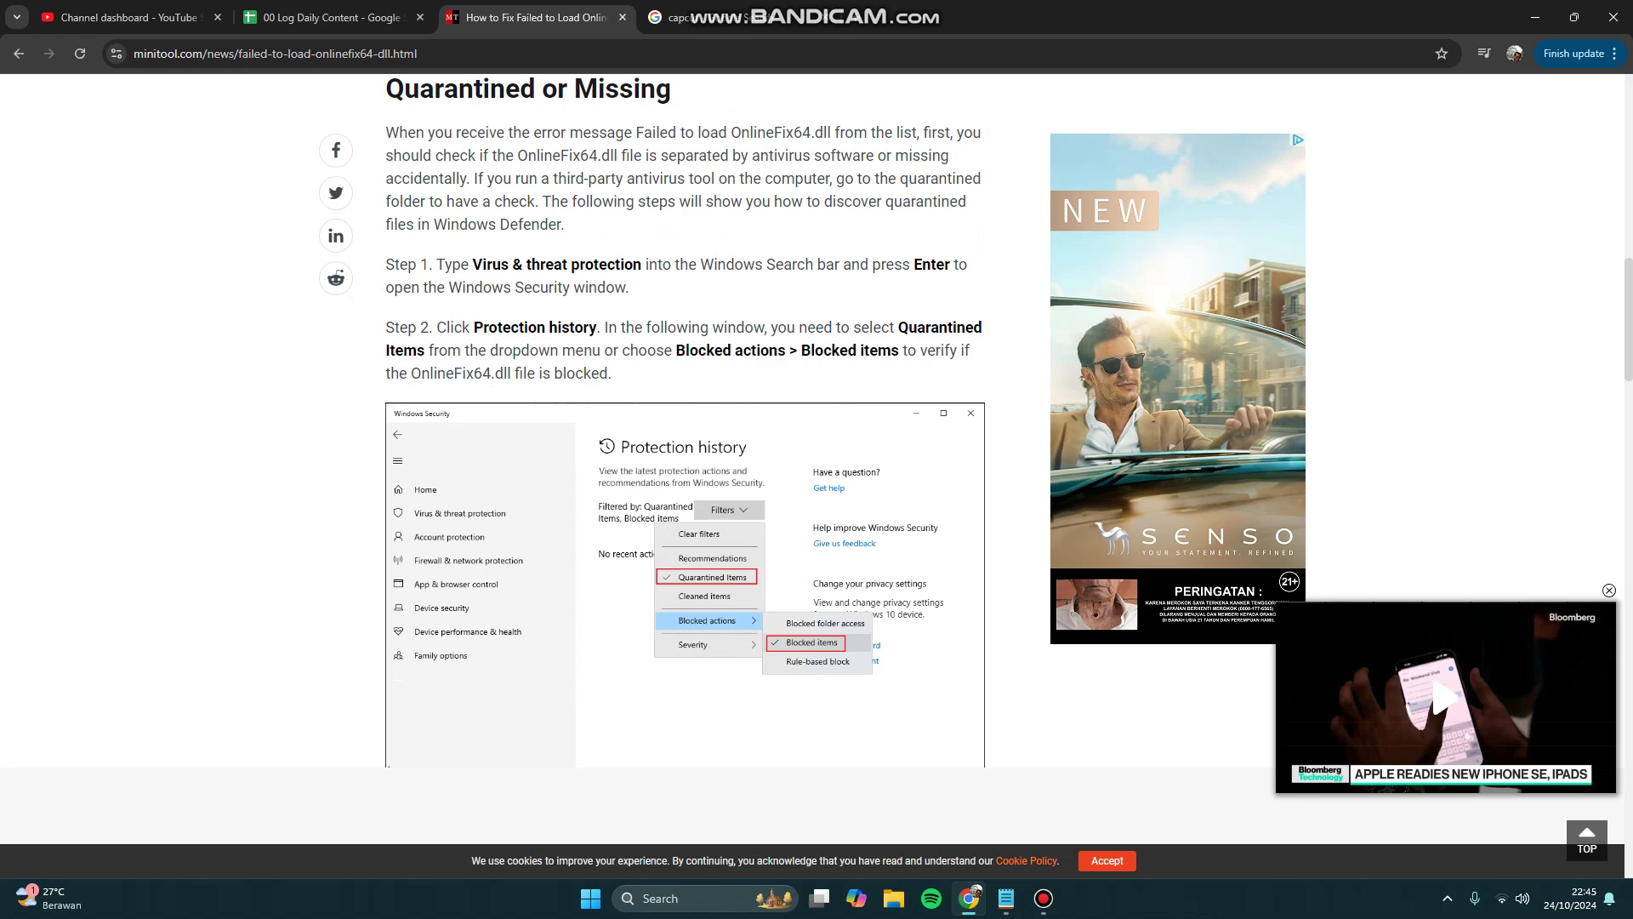
scroll(685, 422, down, 3)
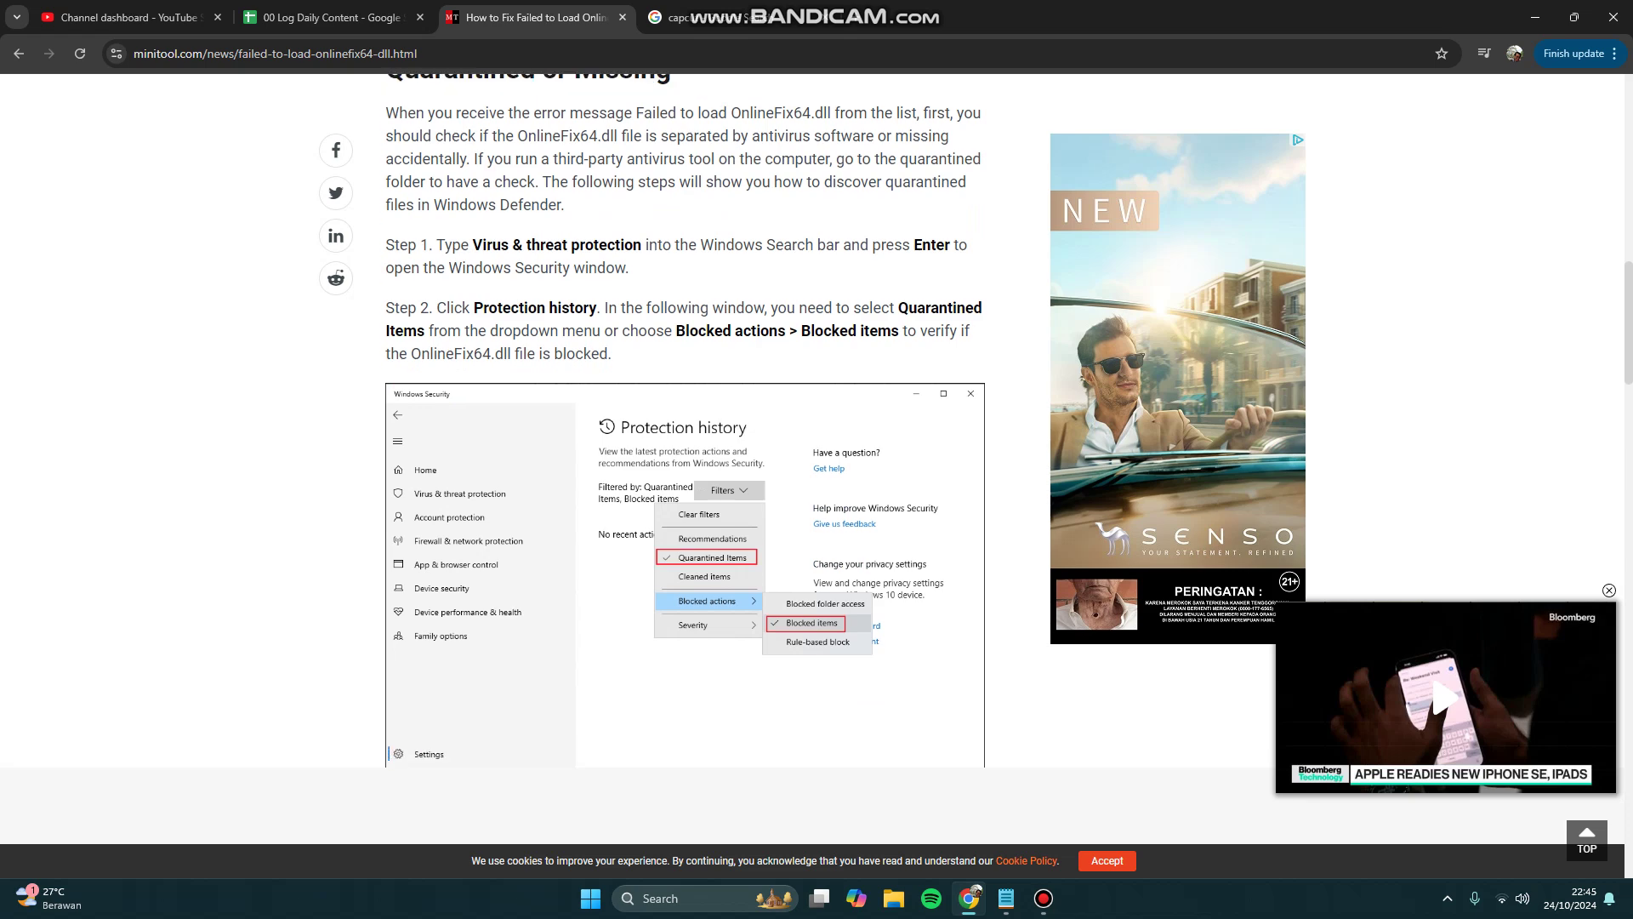
scroll(686, 421, down, 1)
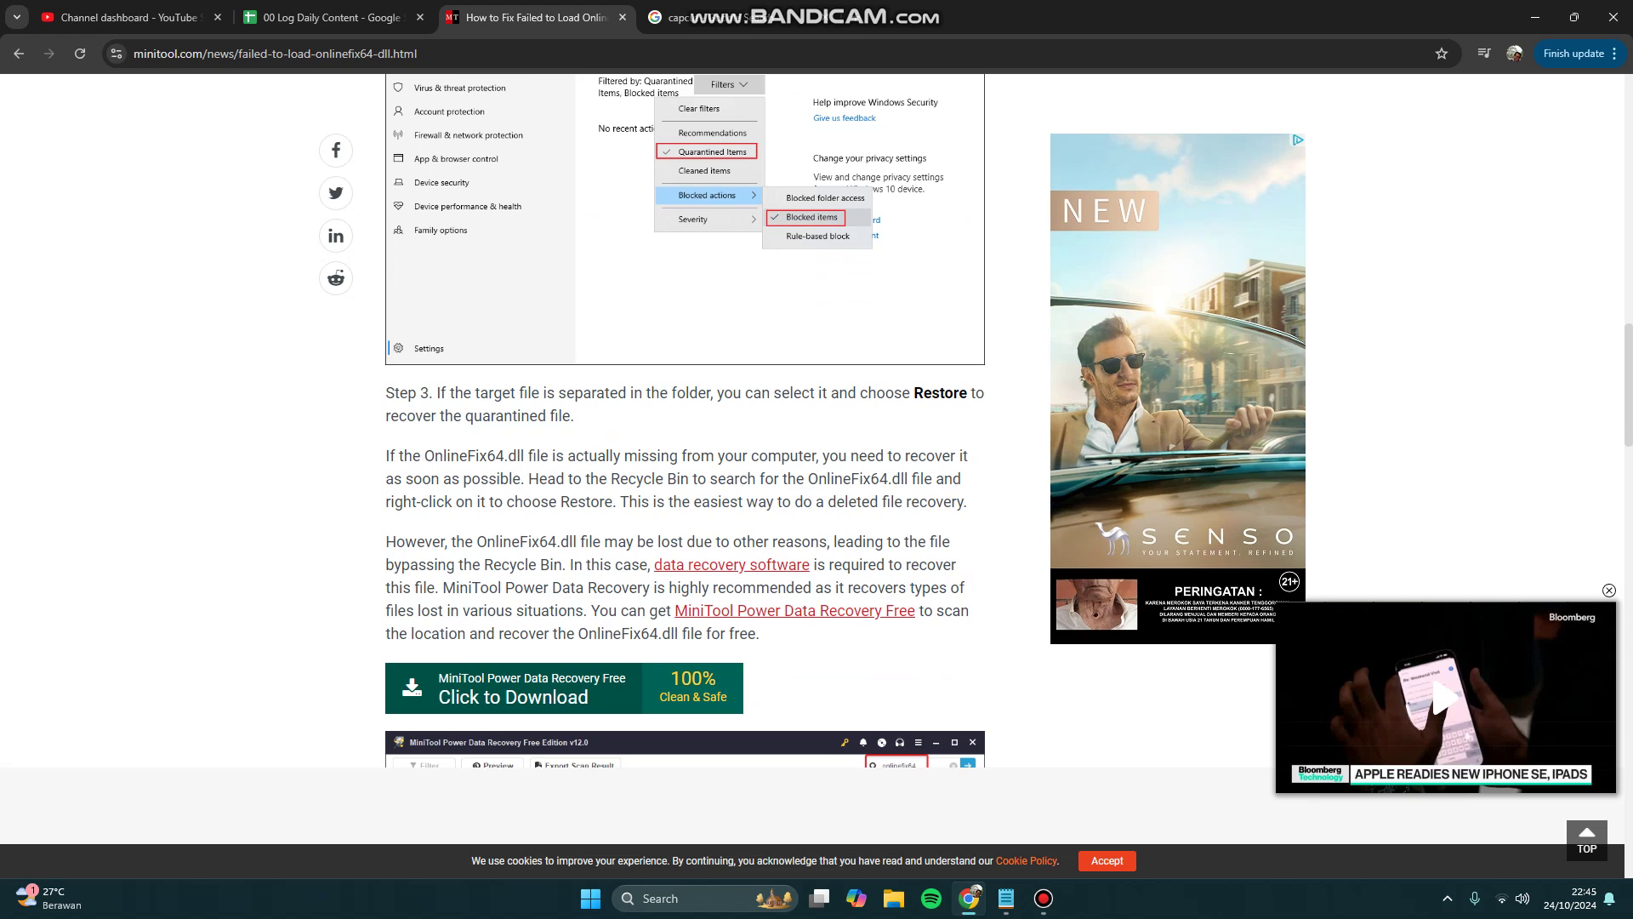
scroll(685, 422, down, 1)
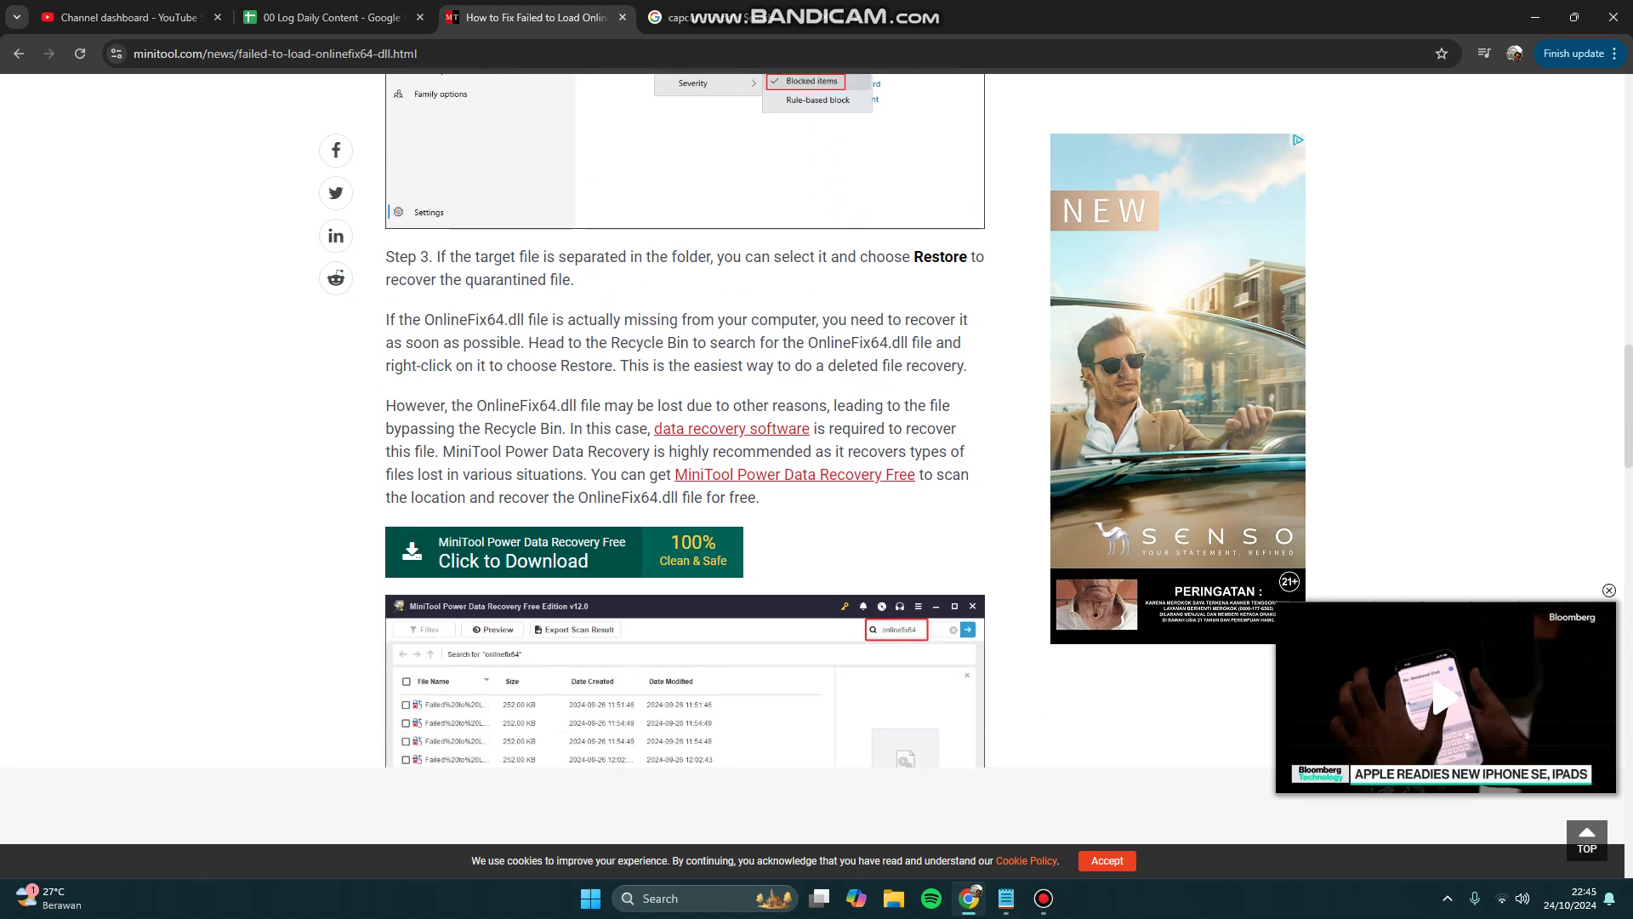
scroll(686, 422, down, 2)
scroll(686, 422, down, 1)
scroll(686, 422, up, 1)
scroll(684, 421, down, 3)
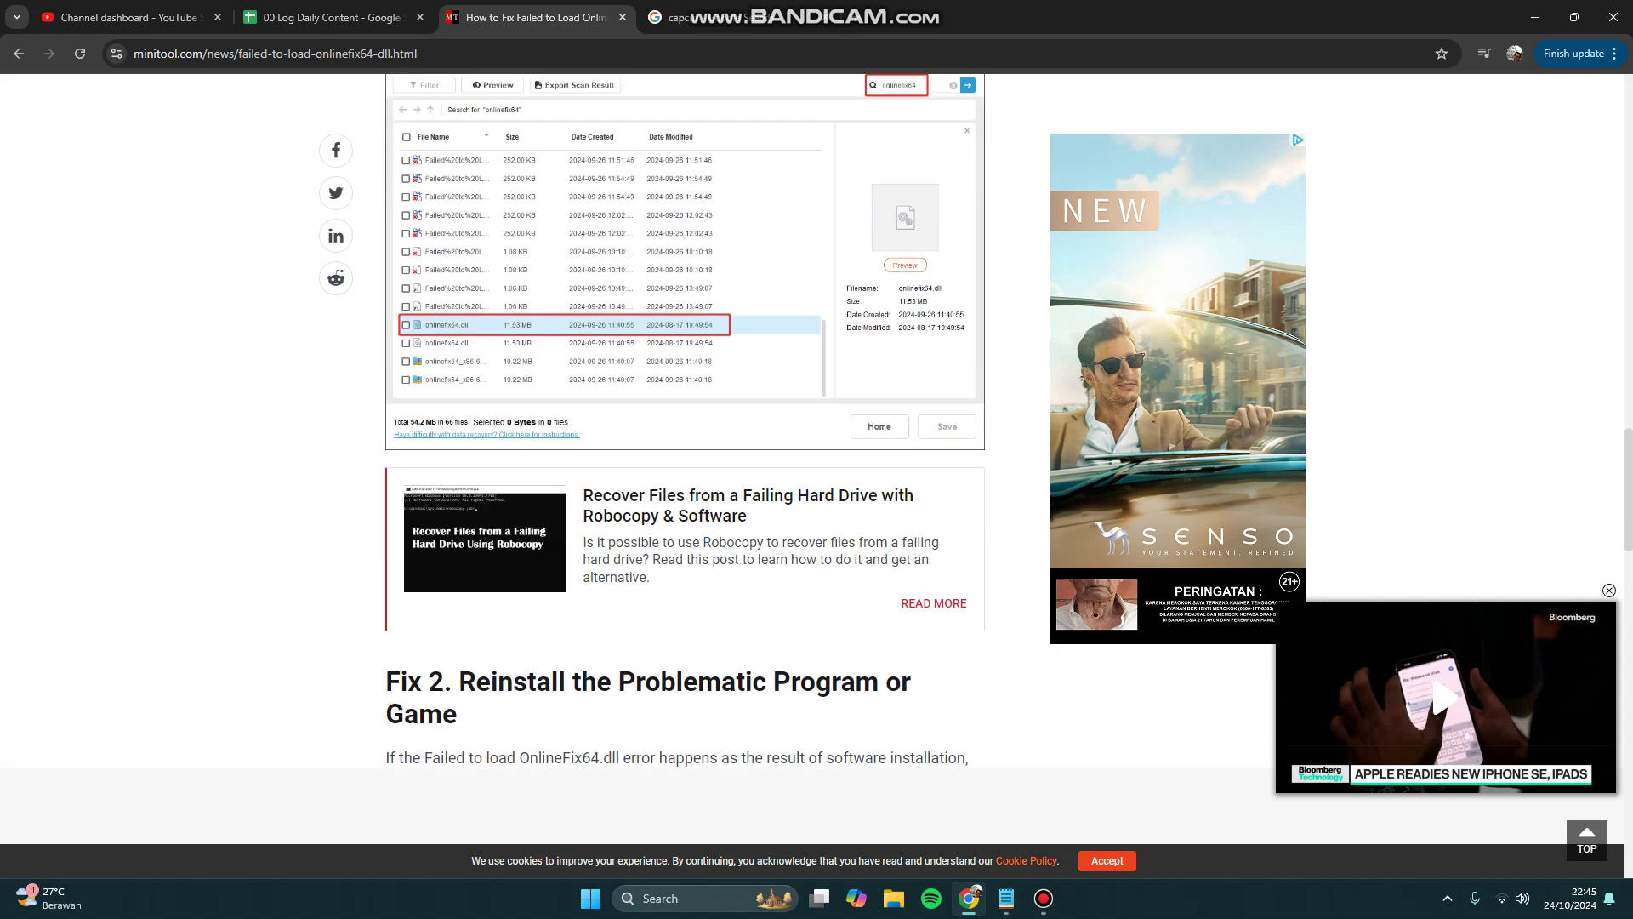
scroll(686, 421, up, 4)
scroll(685, 421, down, 4)
scroll(685, 421, up, 3)
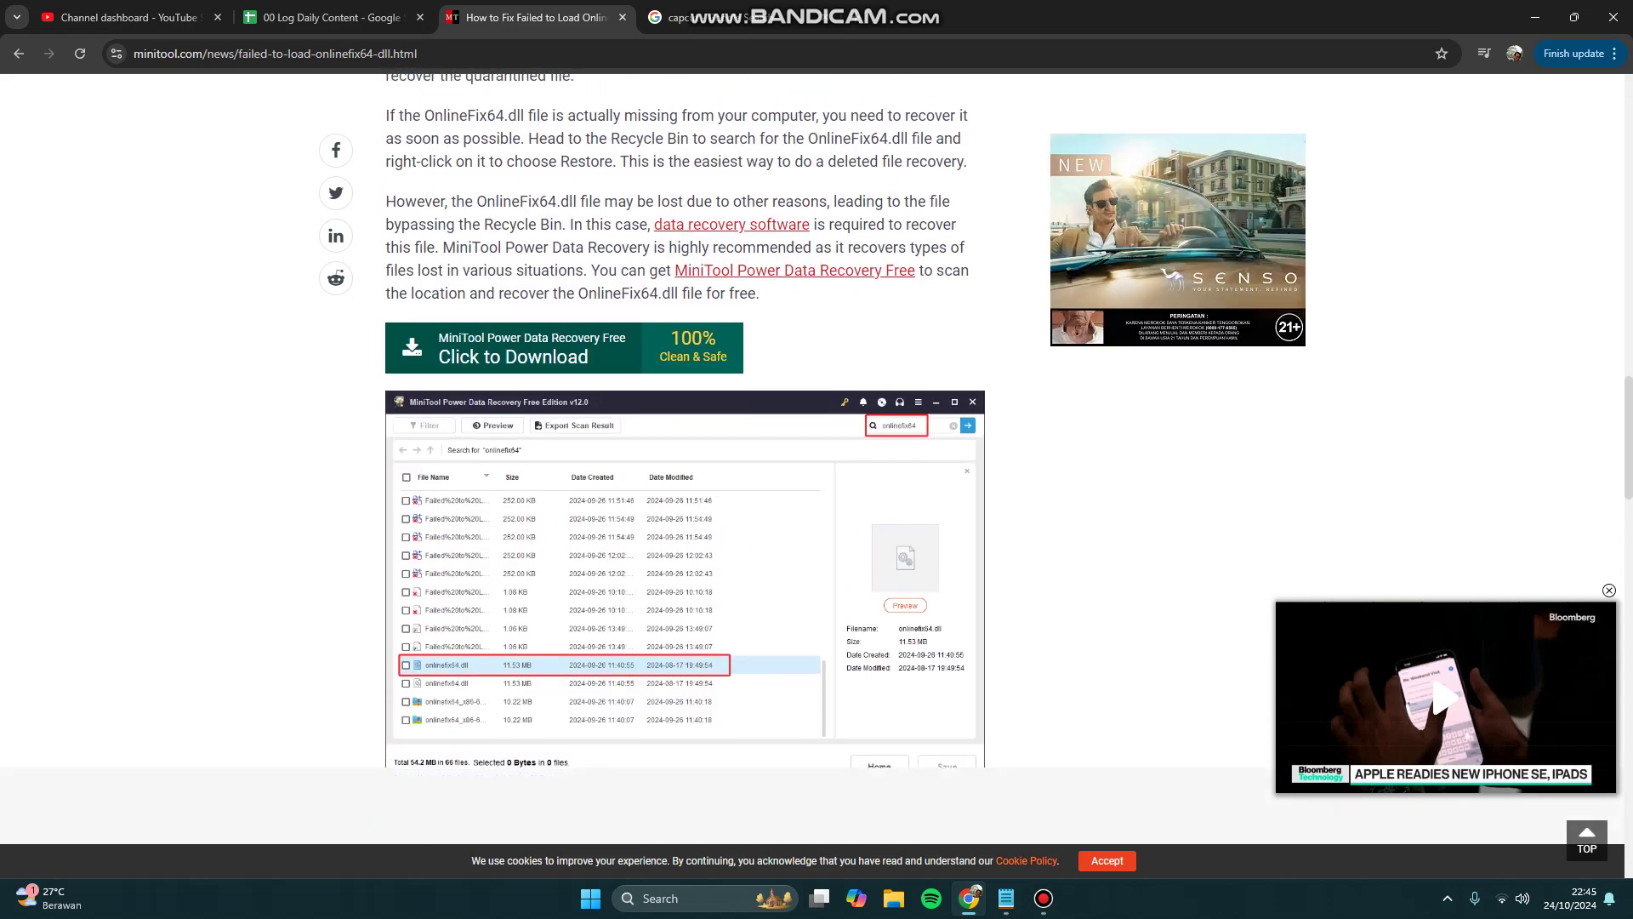
scroll(562, 747, up, 3)
scroll(561, 746, up, 2)
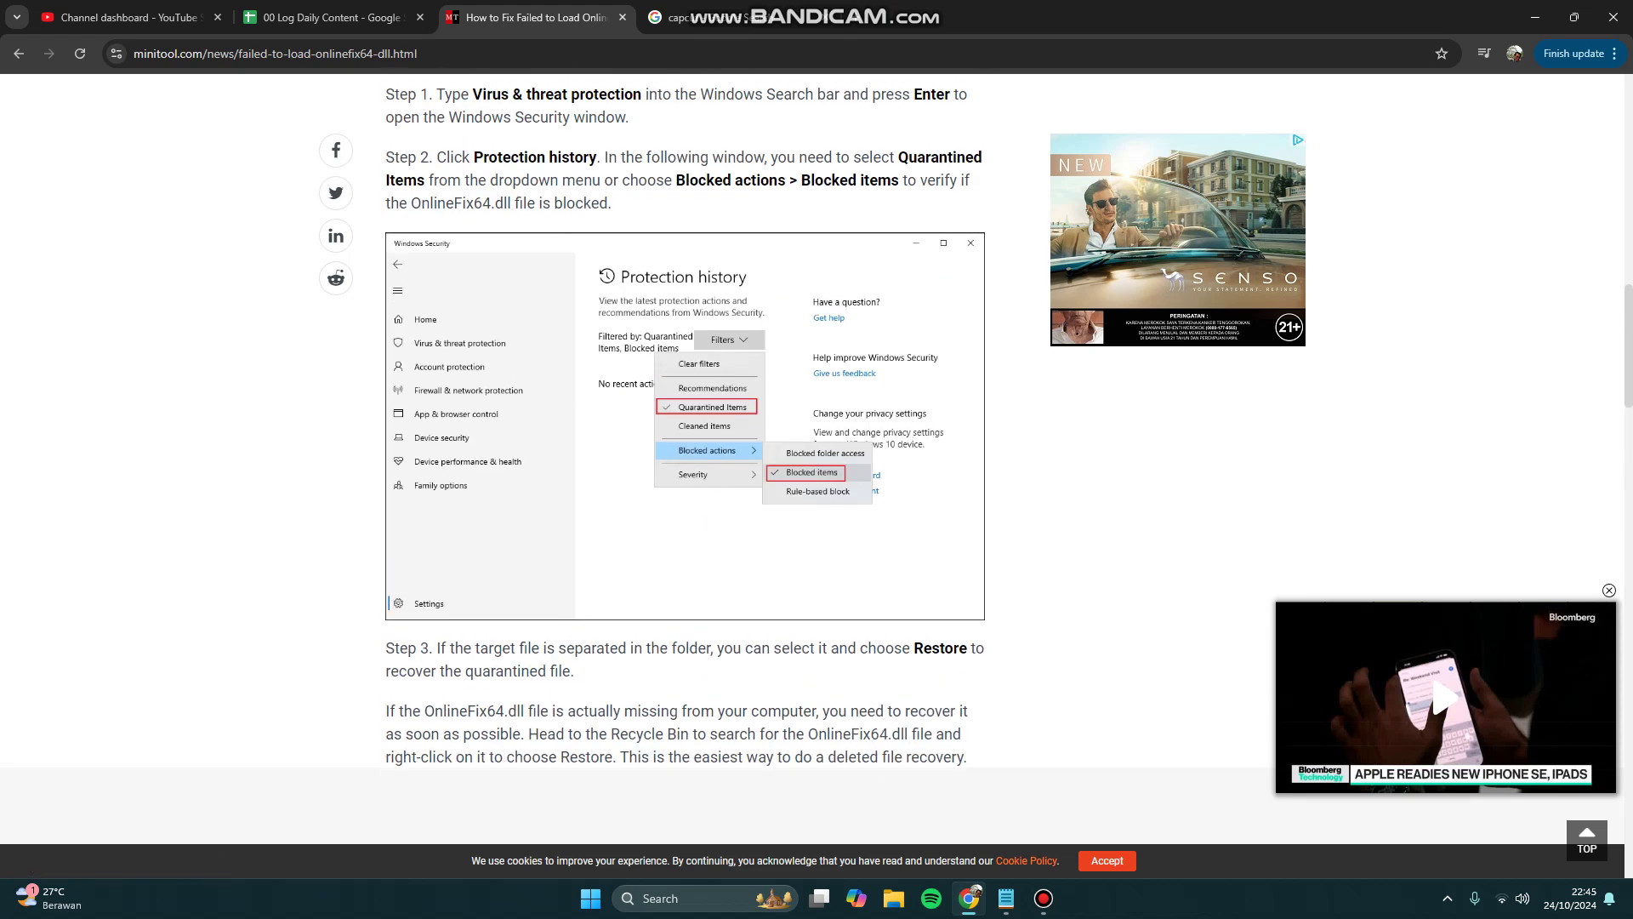